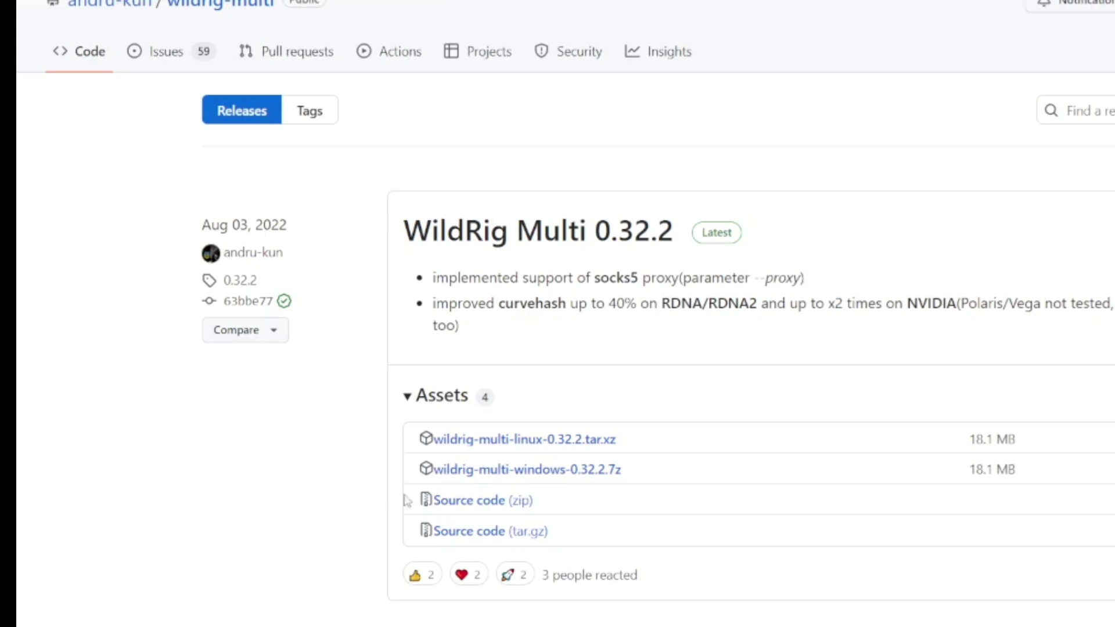
Download wildrig-multi-windows-0.32.2.7z from the release assets, then go to the 7-Zip site.
{"action": "left_click", "coordinate": [456, 470]}
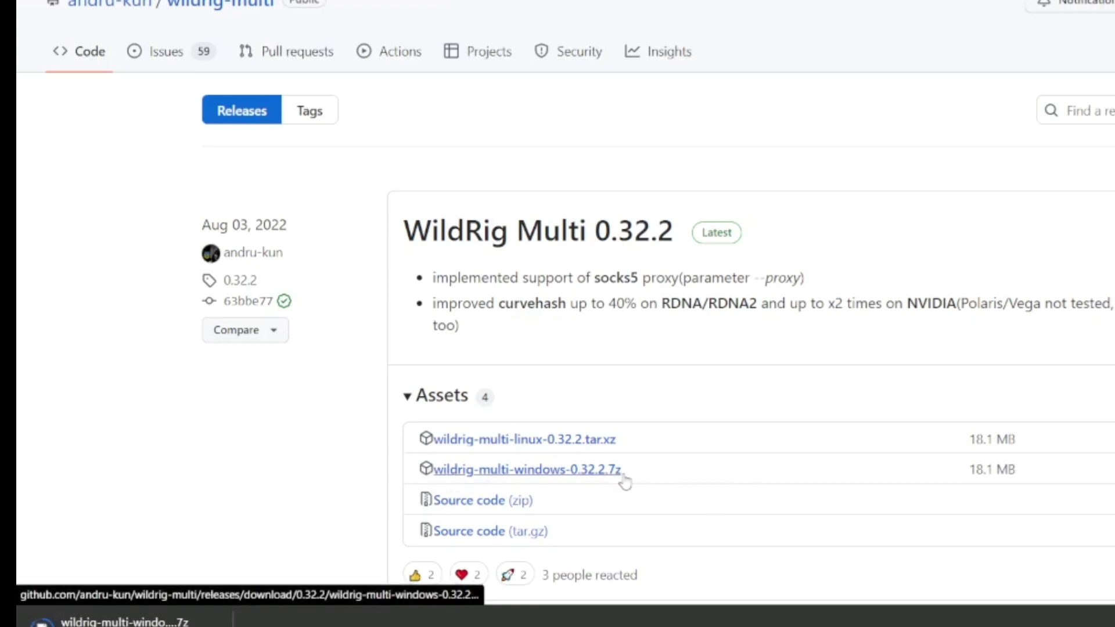
{"action": "left_click", "coordinate": [482, 2]}
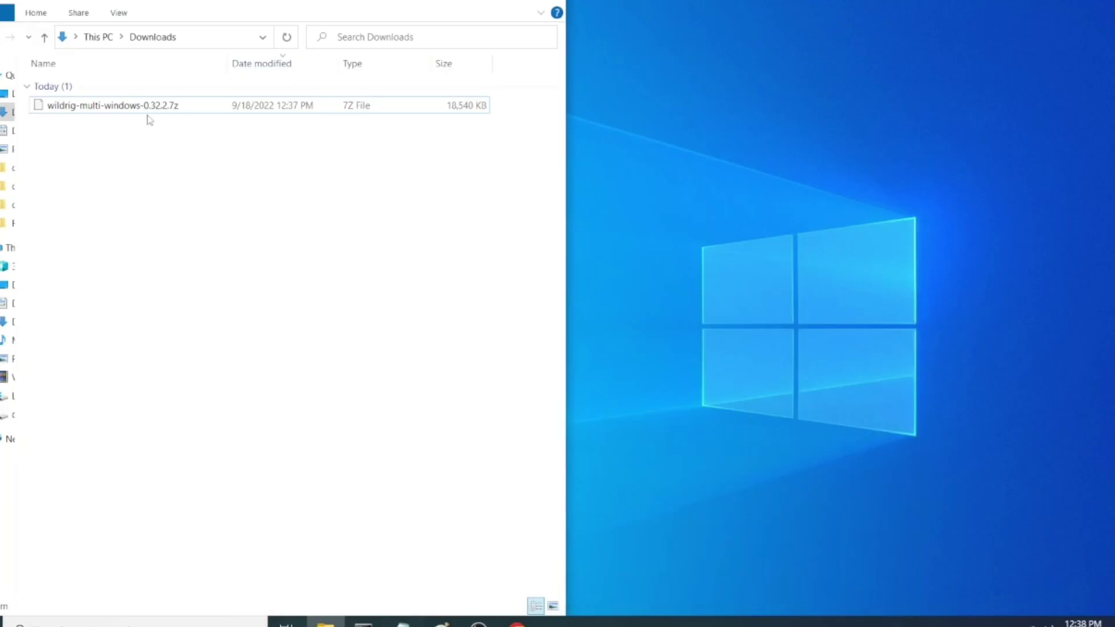
Open wildrig-multi-windows-0.32.2.7z with 7-Zip's Open archive and move its window top-left.
{"action": "left_click", "coordinate": [142, 112]}
{"action": "right_click", "coordinate": [143, 112]}
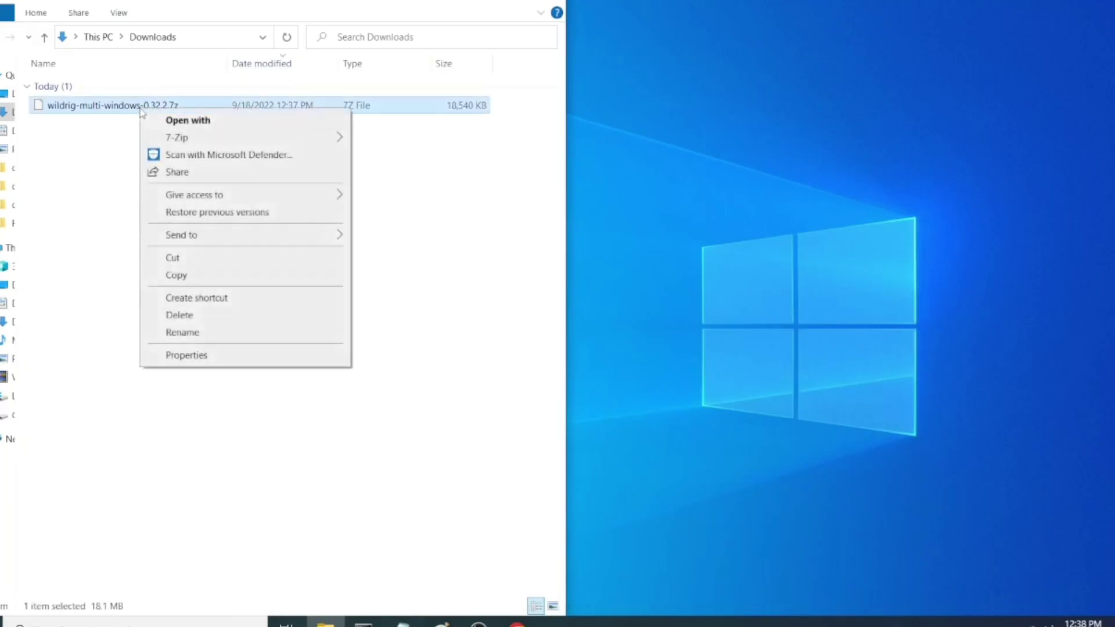
{"action": "mouse_move", "coordinate": [184, 142]}
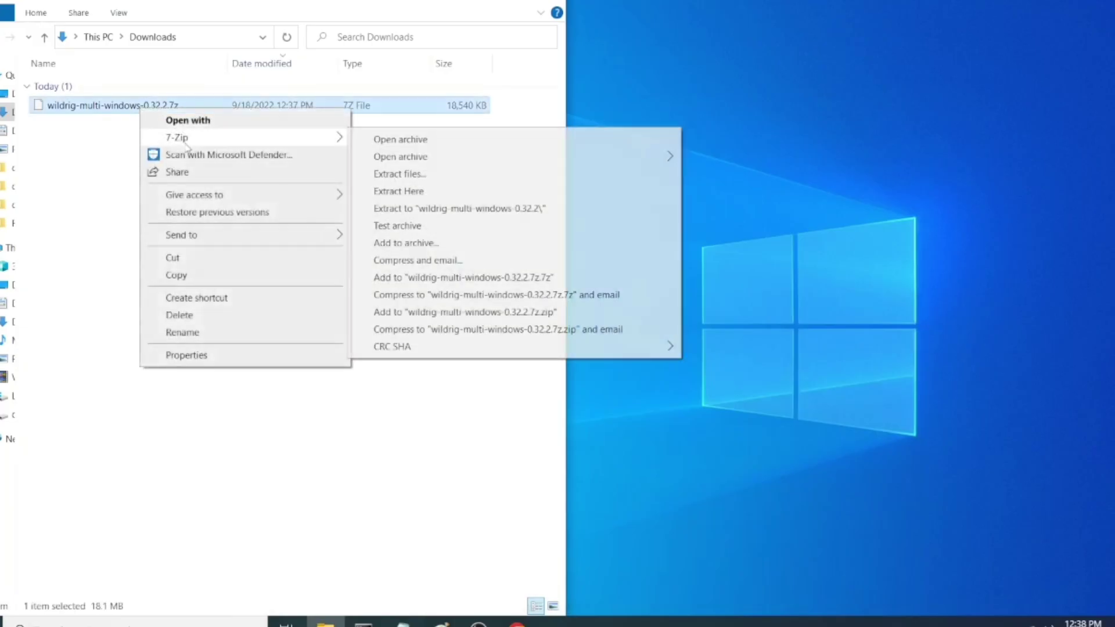
{"action": "left_click", "coordinate": [413, 142]}
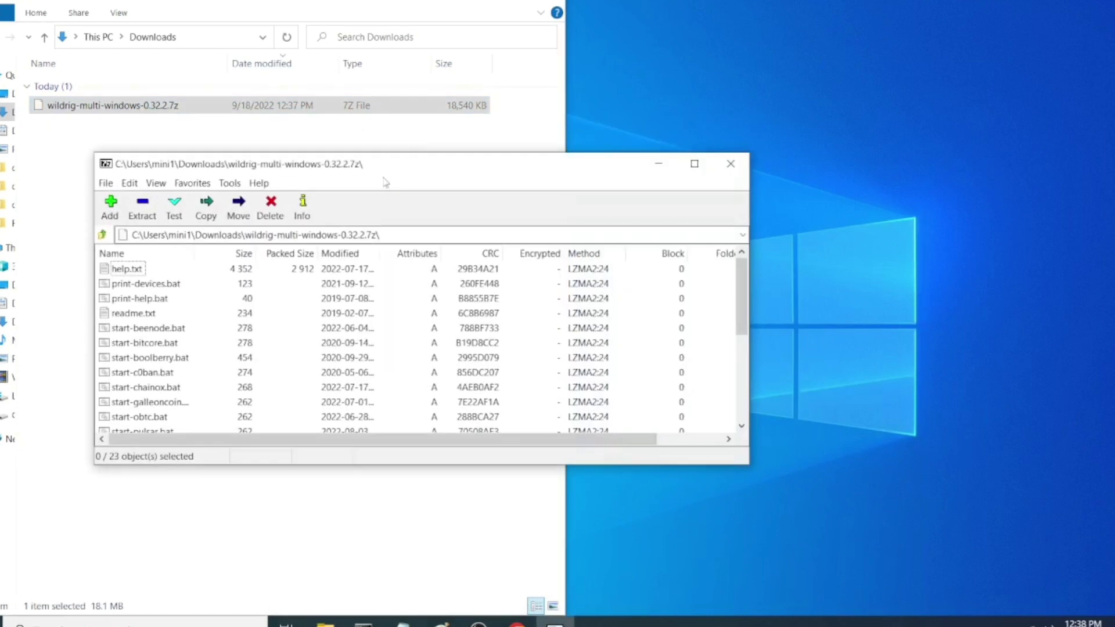
{"action": "left_click_drag", "start_coordinate": [382, 169], "coordinate": [290, 68]}
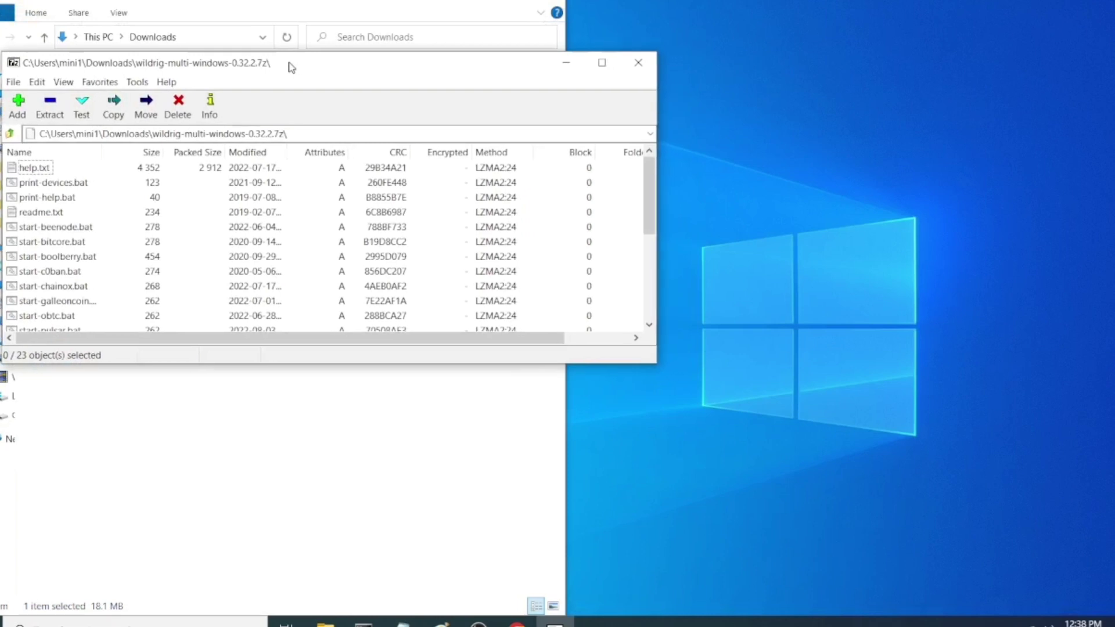
Create a new desktop folder named Wildrig and move it lower on the desktop.
{"action": "right_click", "coordinate": [772, 283]}
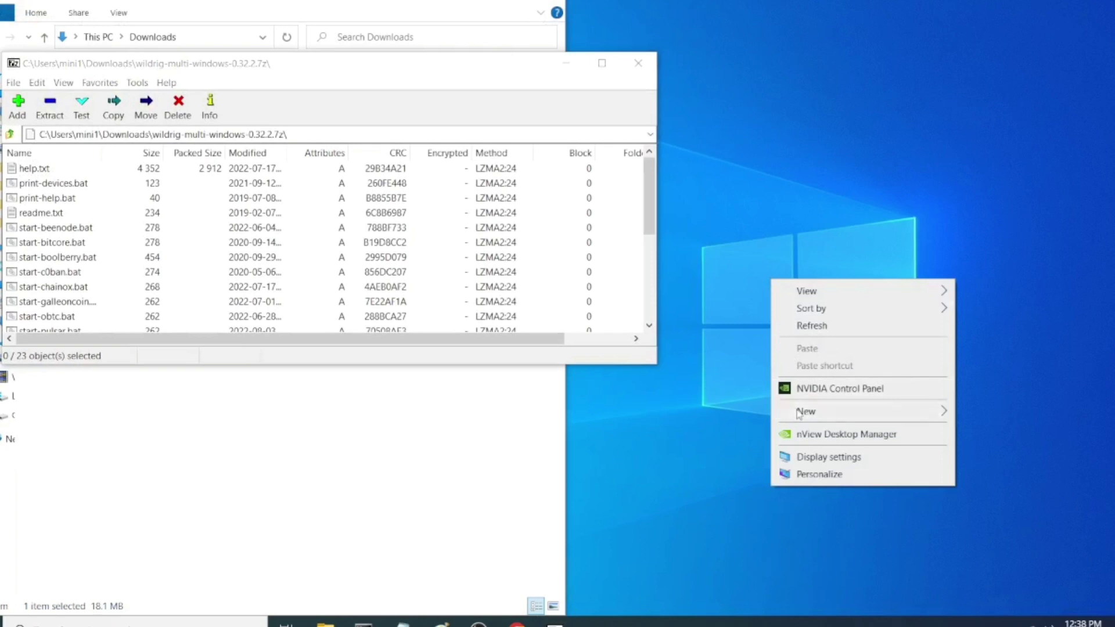
{"action": "mouse_move", "coordinate": [813, 411]}
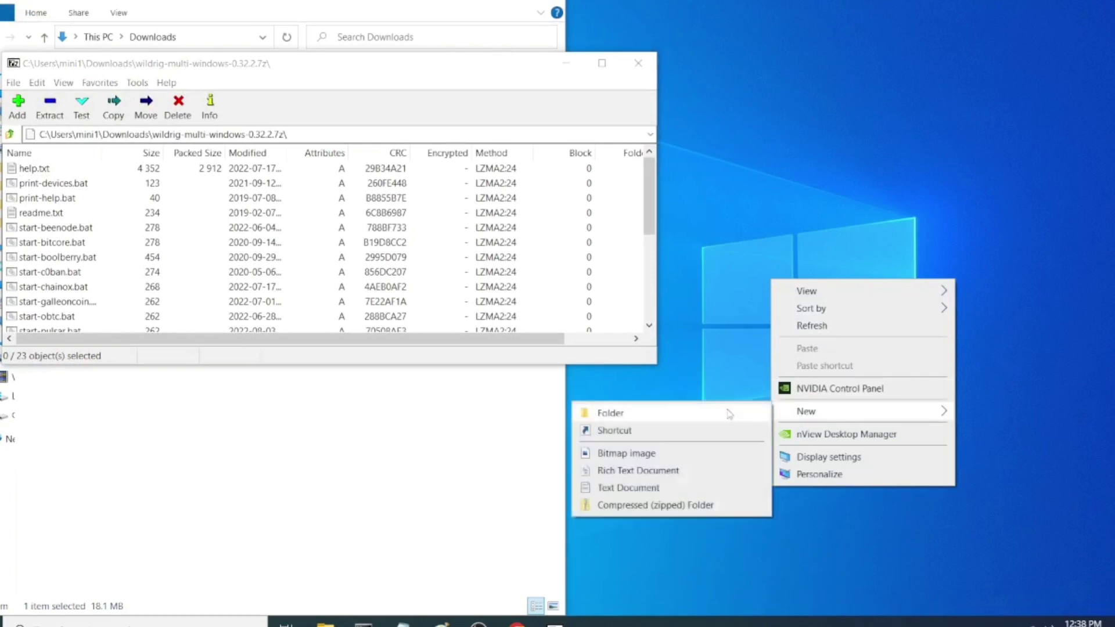
{"action": "left_click", "coordinate": [698, 413]}
{"action": "type", "text": "Wildrig"}
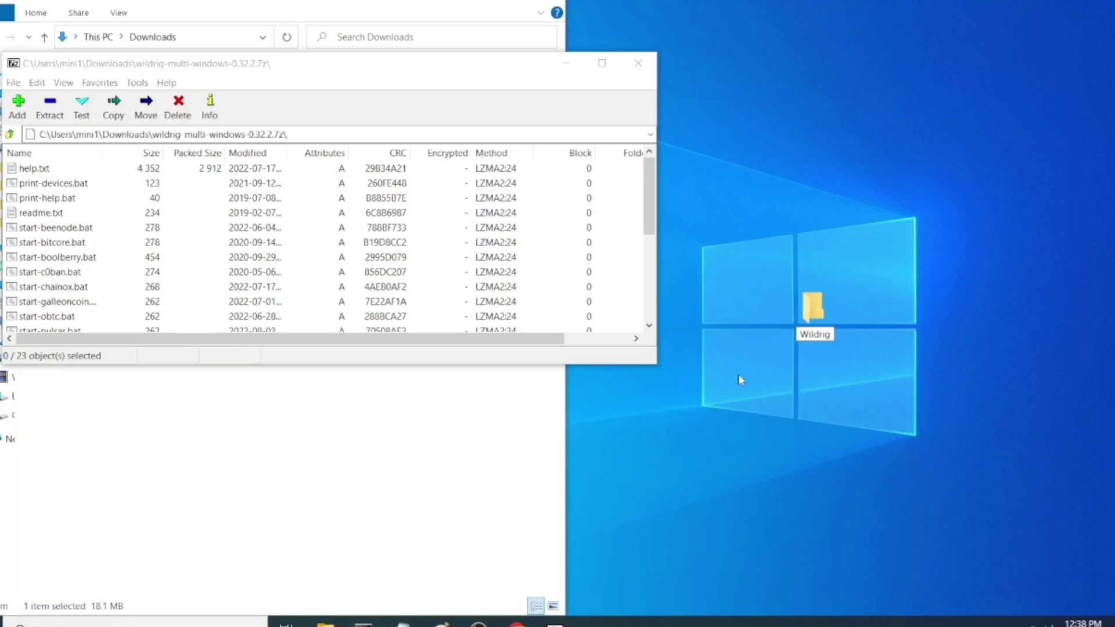
{"action": "key", "text": "Return"}
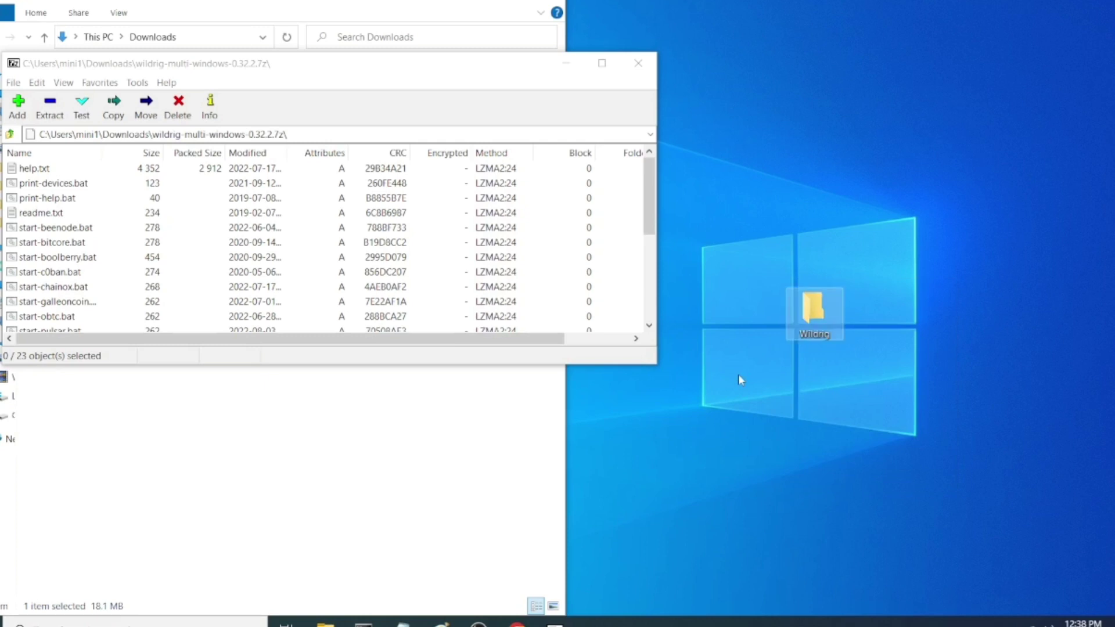
{"action": "left_click_drag", "start_coordinate": [816, 316], "coordinate": [670, 459]}
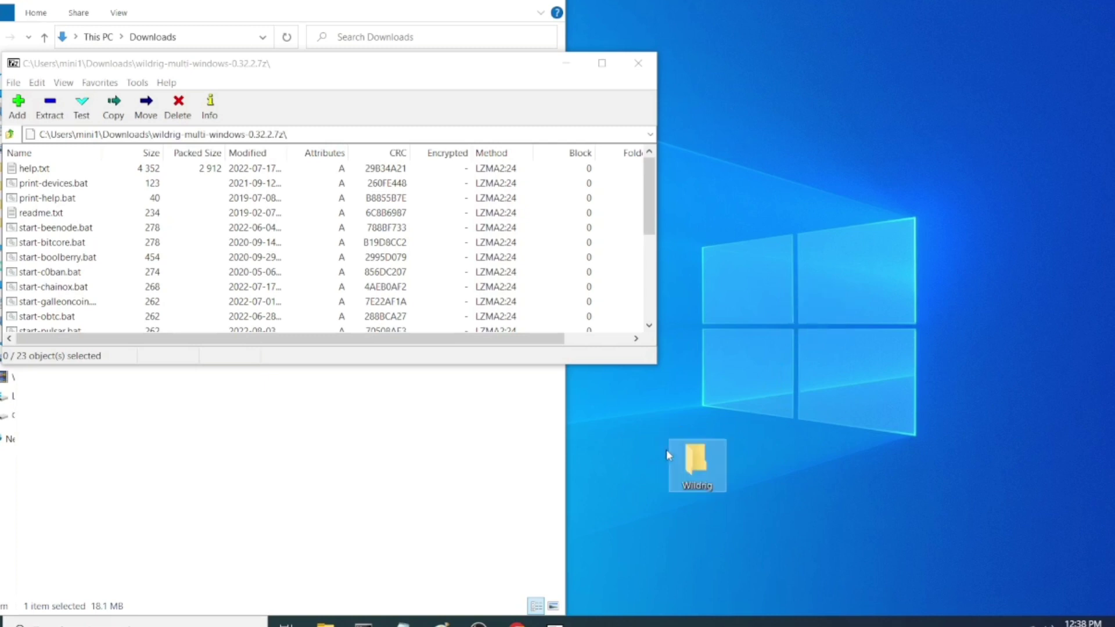
Select all 23 archive files in 7-Zip and drag them into the Wildrig folder.
{"action": "left_click", "coordinate": [36, 213]}
{"action": "key", "text": "ctrl+a"}
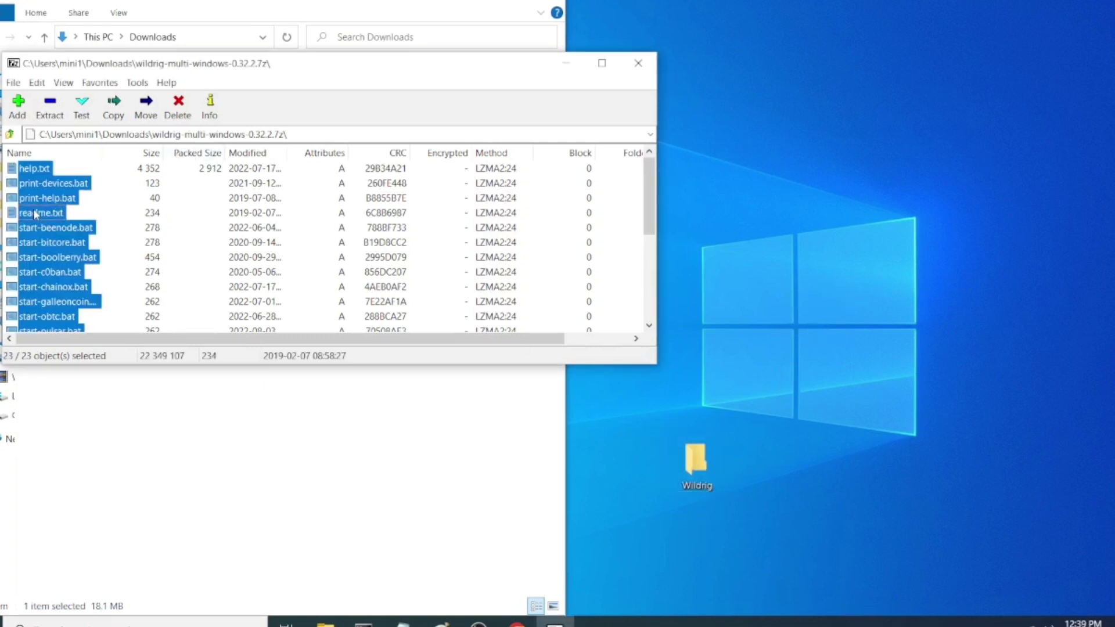
{"action": "left_click_drag", "start_coordinate": [35, 212], "coordinate": [691, 464]}
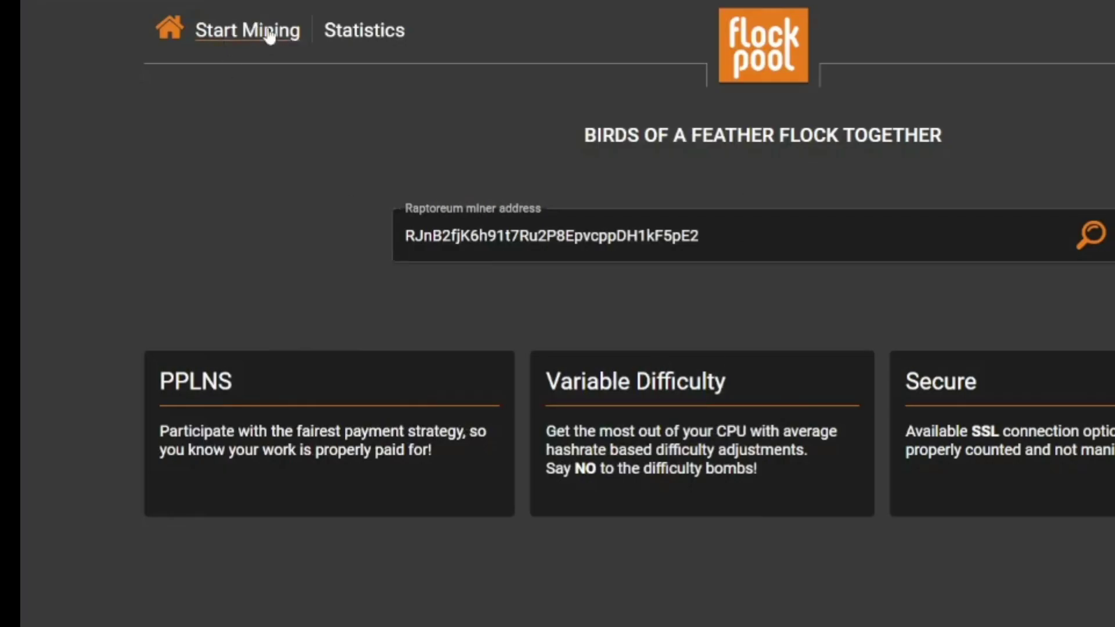
Go to Flockpool's Start Mining page and scroll down to section 3, Mining software.
{"action": "left_click", "coordinate": [268, 36]}
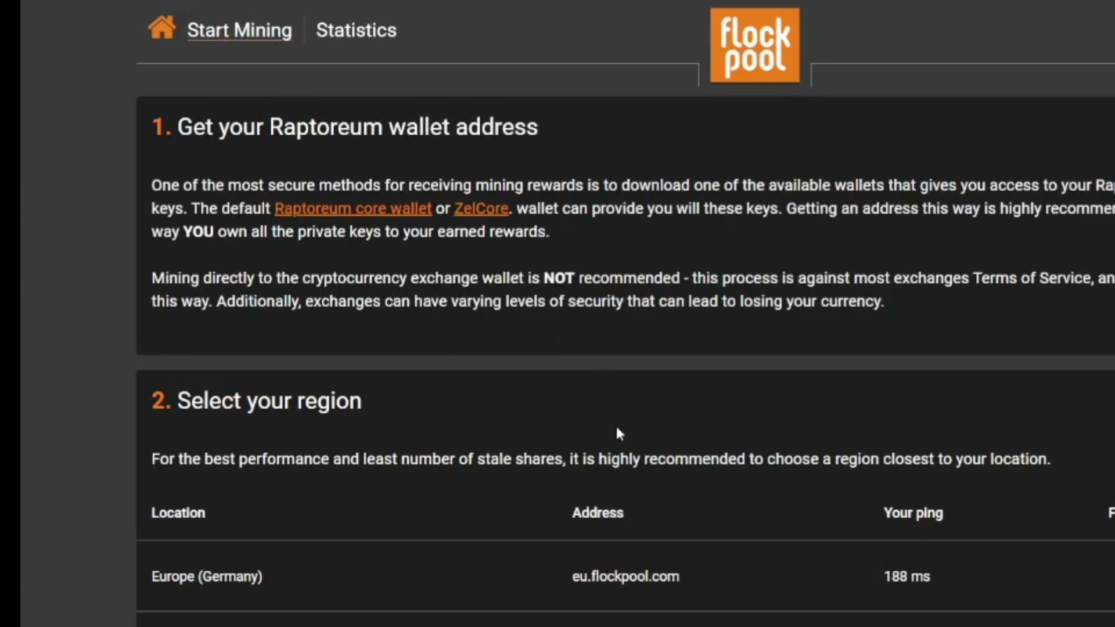
{"action": "scroll", "coordinate": [618, 431], "scroll_direction": "down", "scroll_amount": 5}
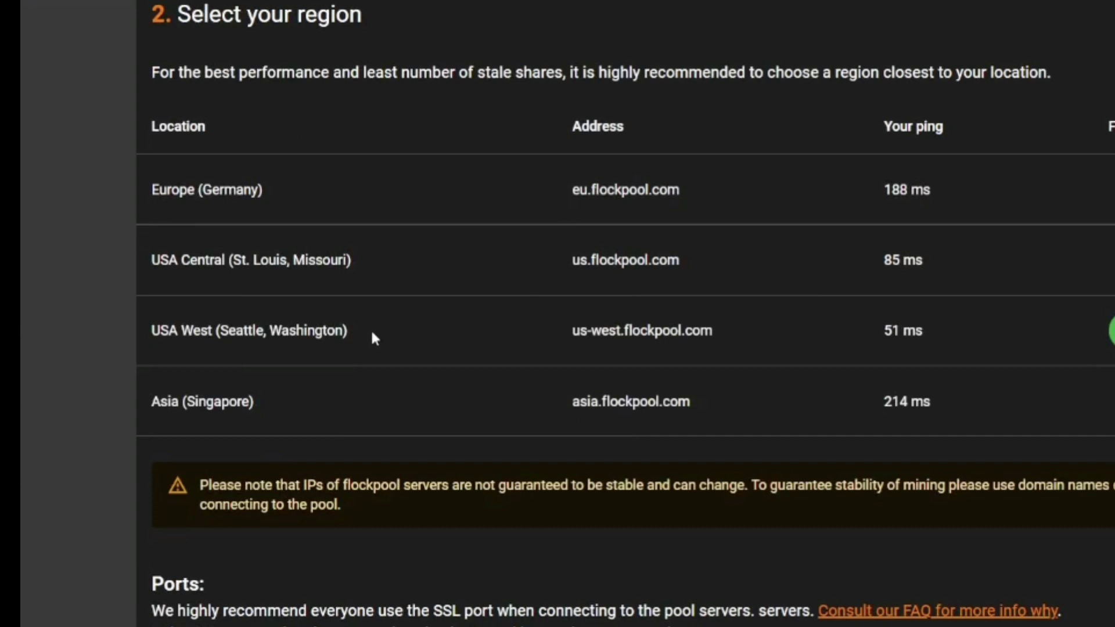
{"action": "scroll", "coordinate": [371, 333], "scroll_direction": "down", "scroll_amount": 8}
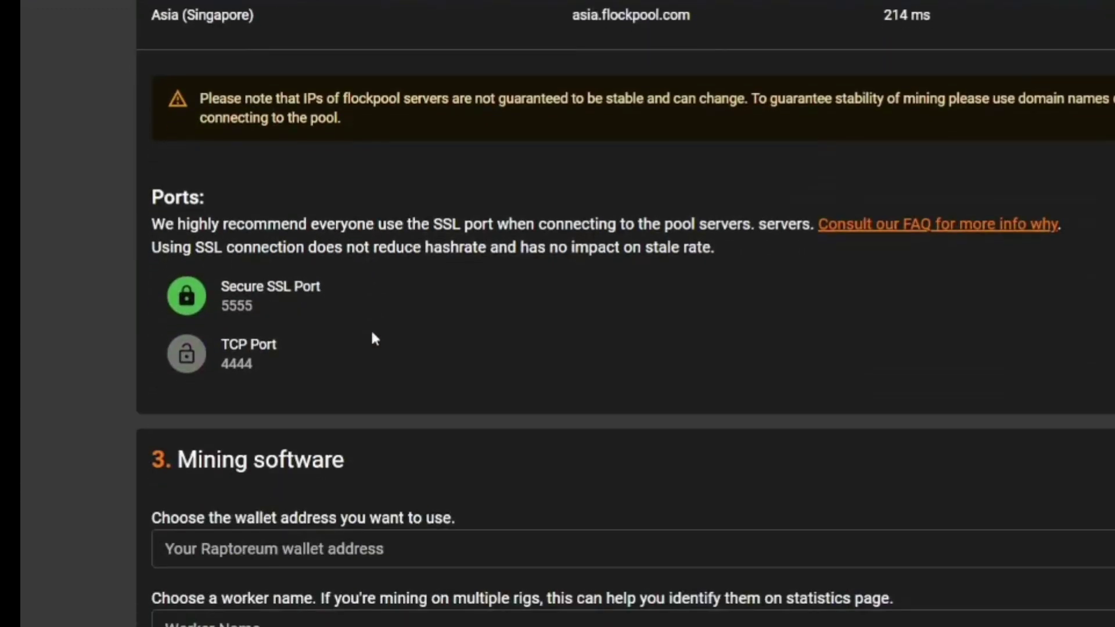
{"action": "scroll", "coordinate": [370, 329], "scroll_direction": "down", "scroll_amount": 3}
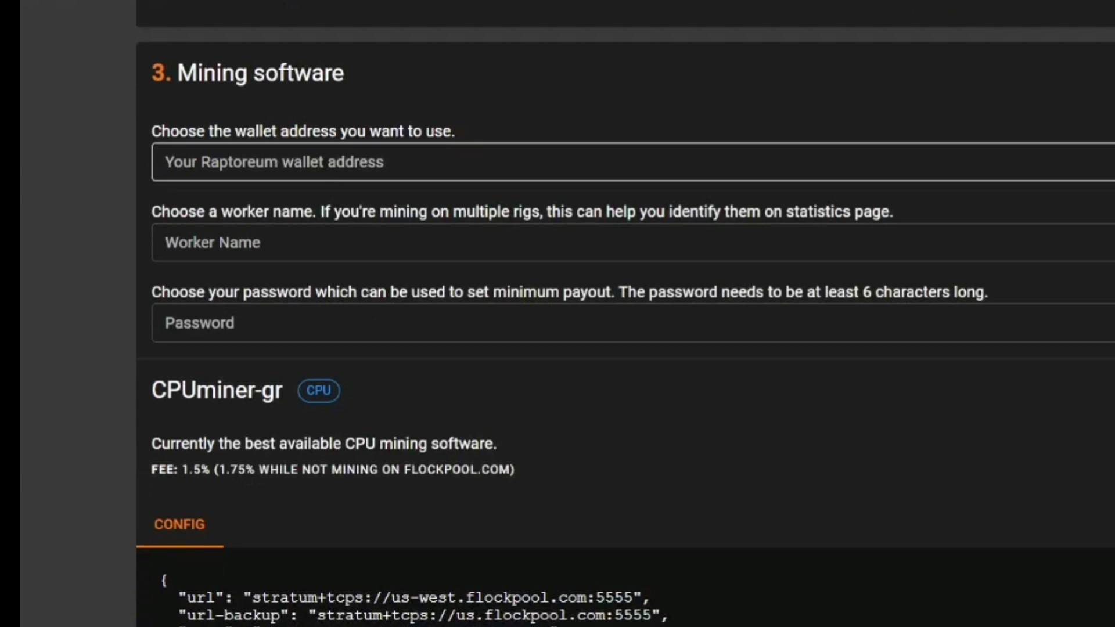
Paste the Raptoreum wallet address, enter worker name budgetpc, and scroll to the WildRig command.
{"action": "left_click", "coordinate": [324, 169]}
{"action": "right_click", "coordinate": [323, 163]}
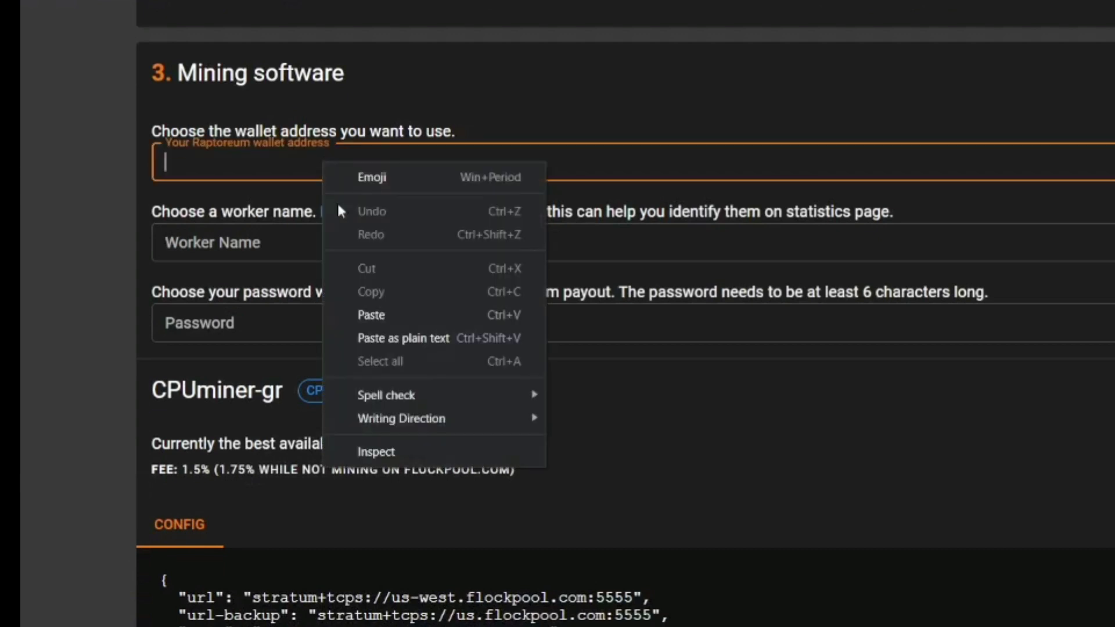
{"action": "left_click", "coordinate": [374, 315]}
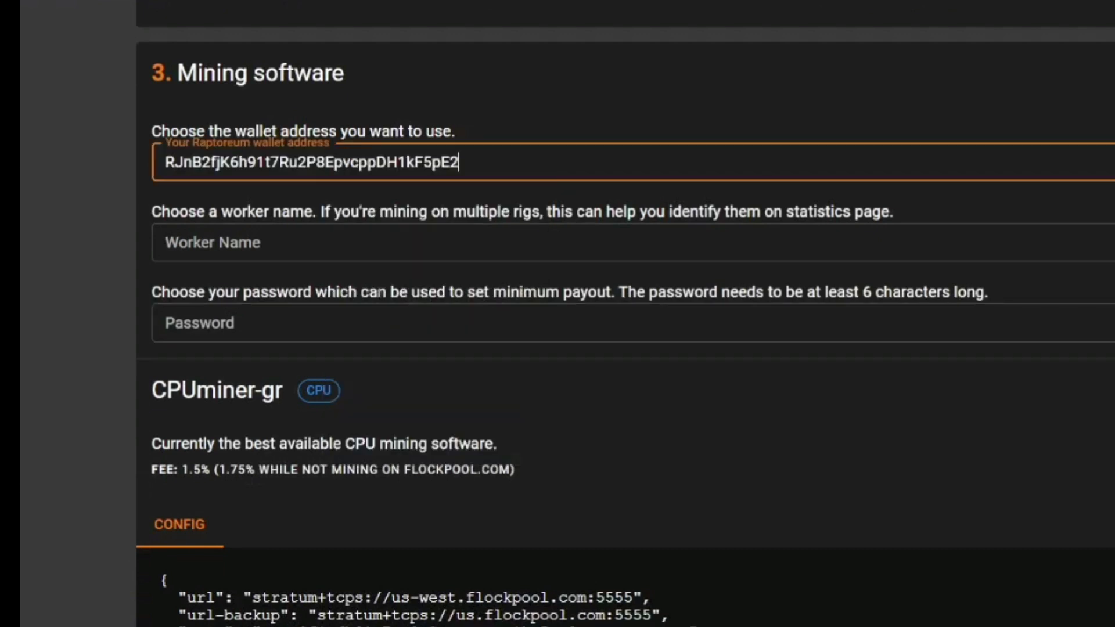
{"action": "left_click", "coordinate": [389, 243]}
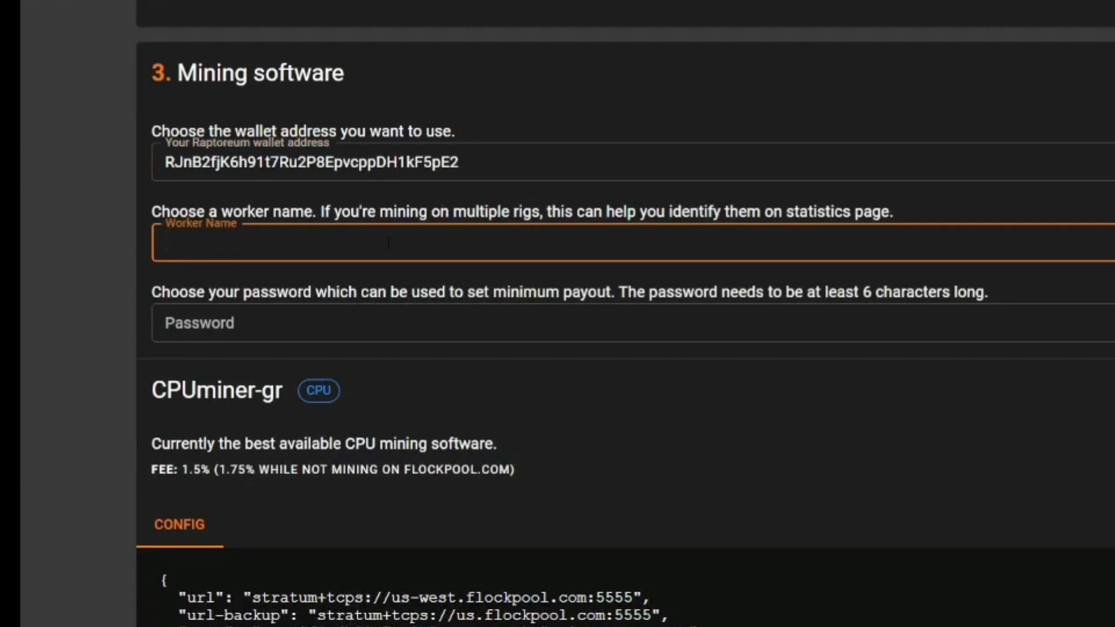
{"action": "type", "text": "budgetpc"}
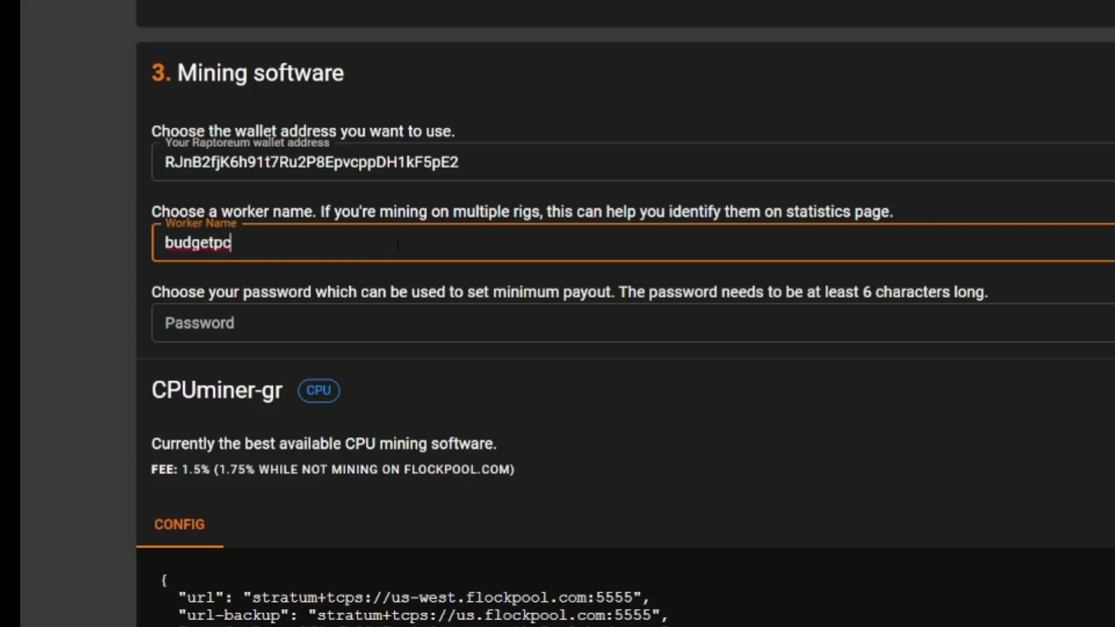
{"action": "scroll", "coordinate": [398, 245], "scroll_direction": "down", "scroll_amount": 3}
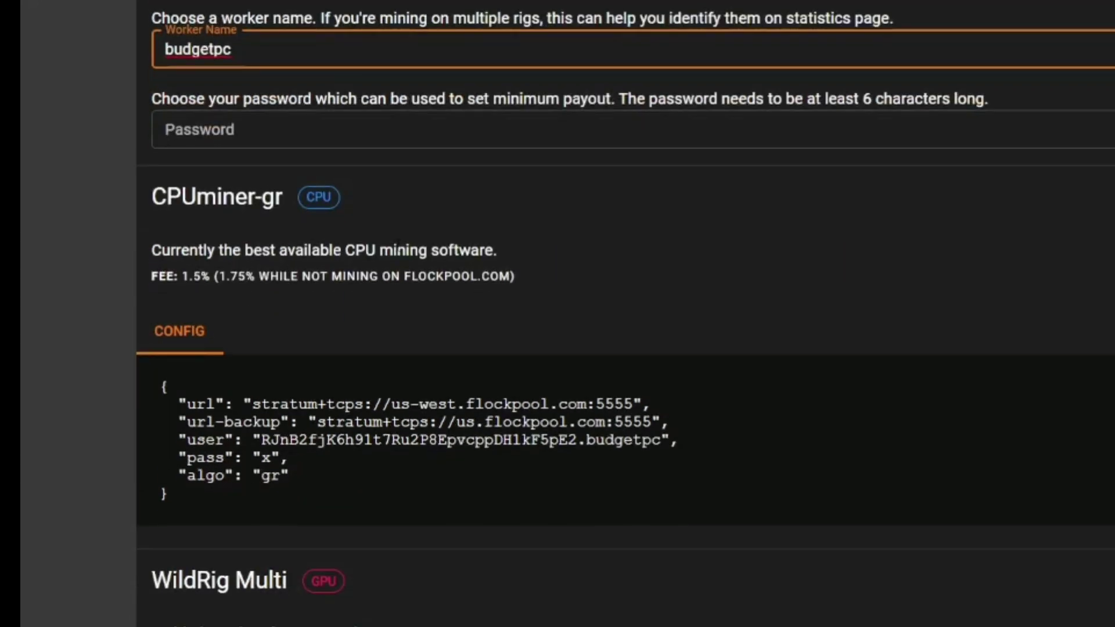
{"action": "scroll", "coordinate": [398, 244], "scroll_direction": "down", "scroll_amount": 3}
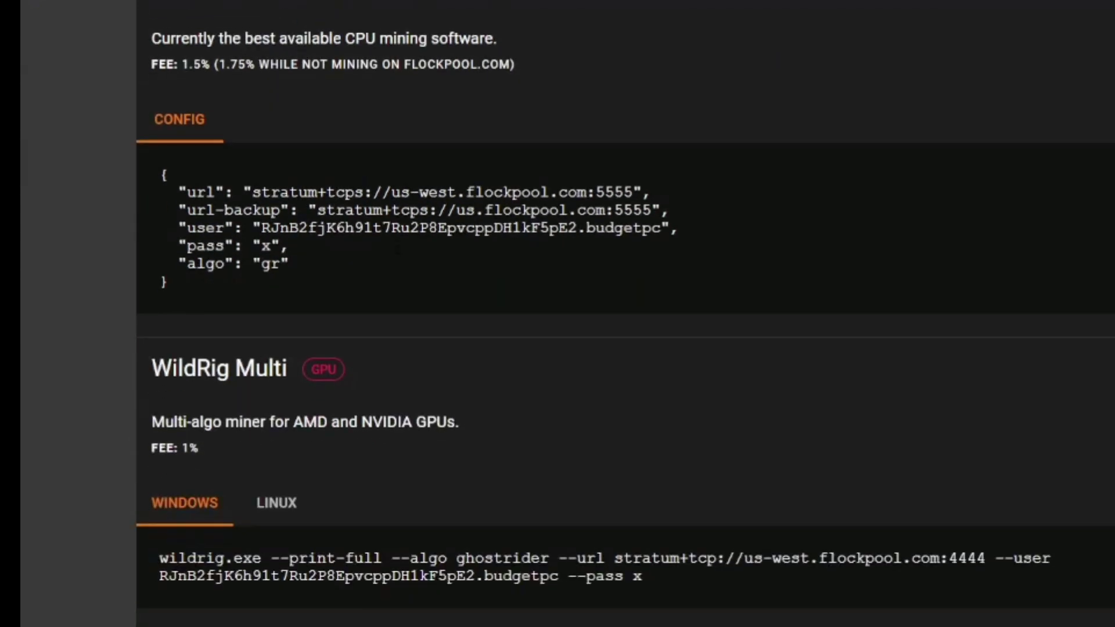
{"action": "scroll", "coordinate": [362, 441], "scroll_direction": "up", "scroll_amount": 6}
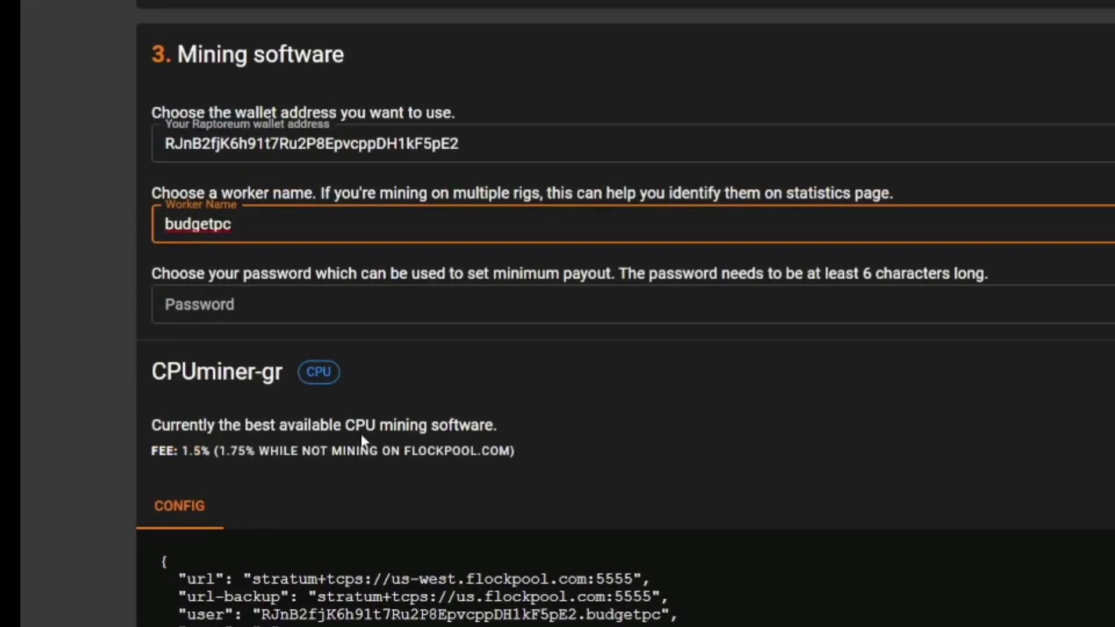
{"action": "scroll", "coordinate": [361, 439], "scroll_direction": "down", "scroll_amount": 6}
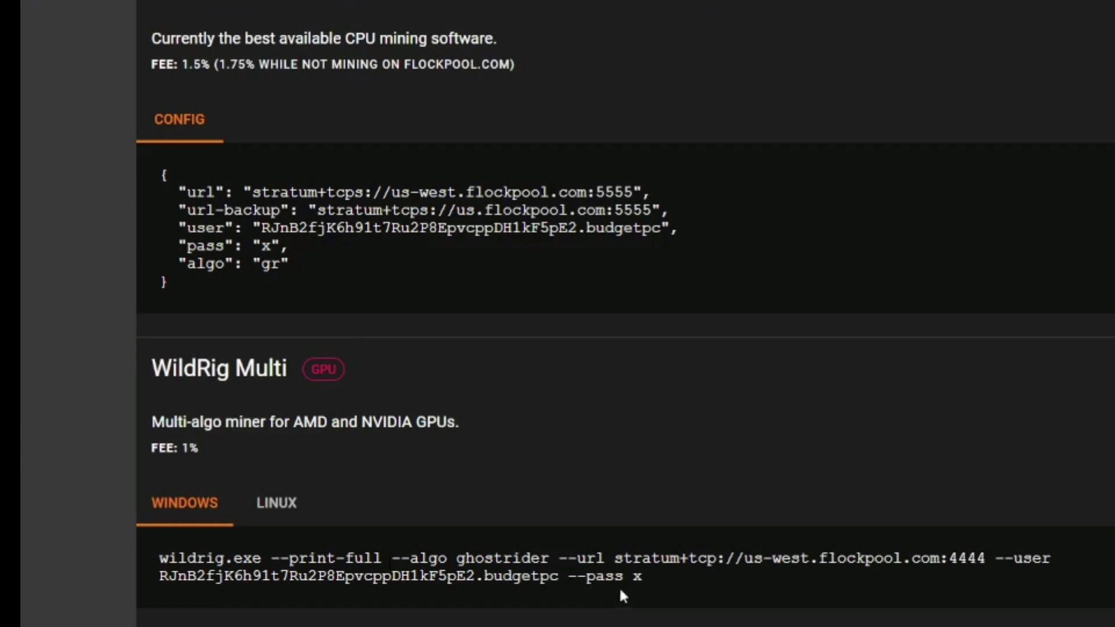
Edit start-raptoreum from the Wildrig folder in a widened Notepad, then return to the Flockpool page.
{"action": "mouse_move", "coordinate": [472, 626]}
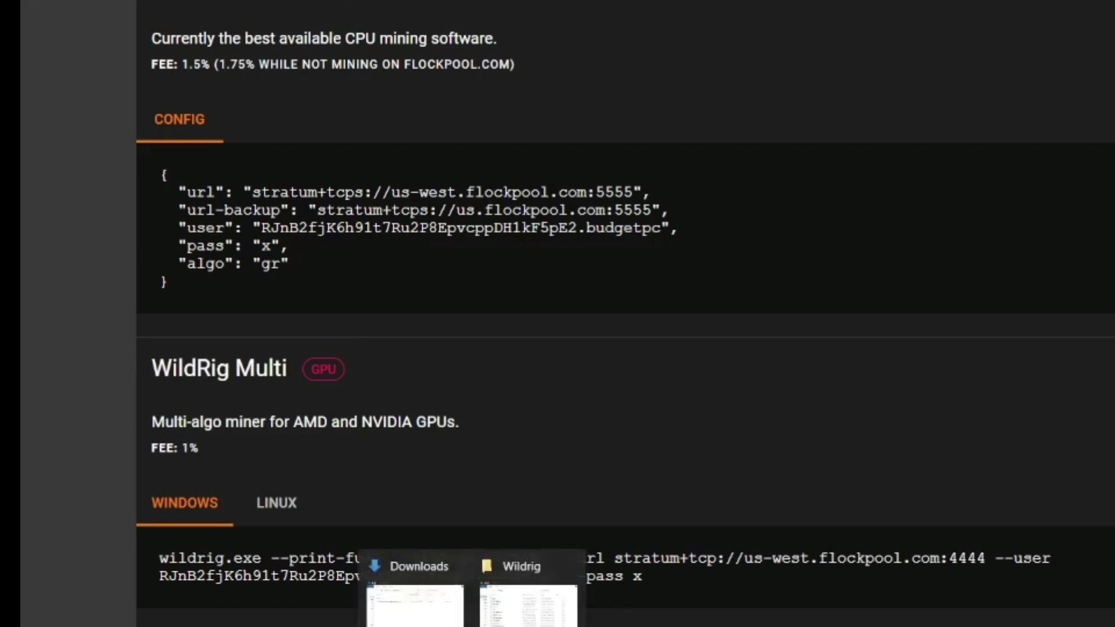
{"action": "left_click", "coordinate": [525, 603]}
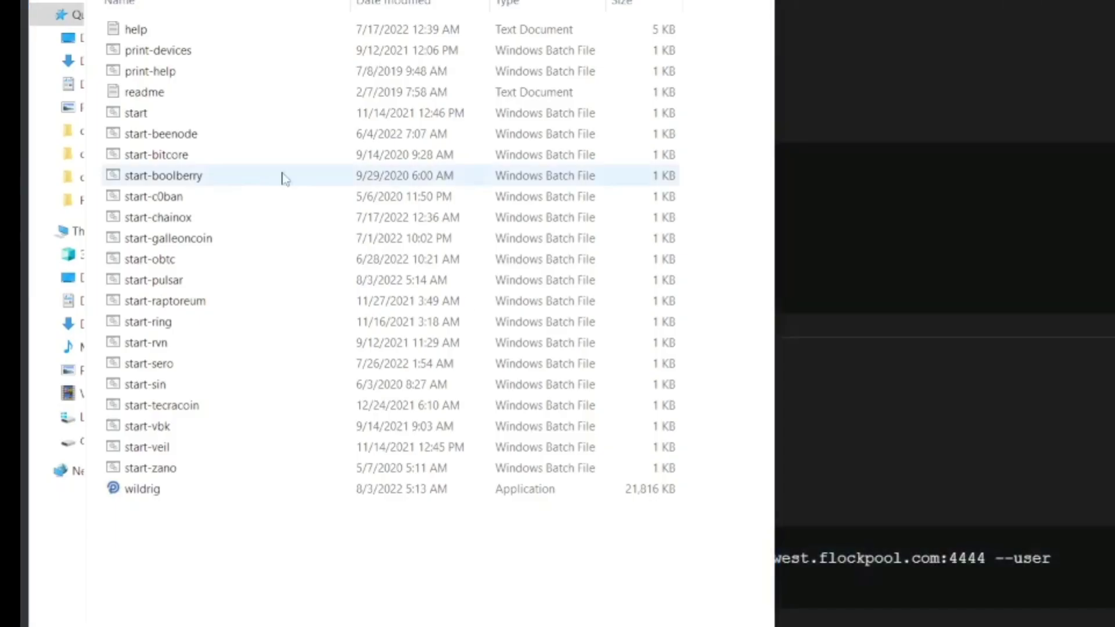
{"action": "right_click", "coordinate": [172, 307]}
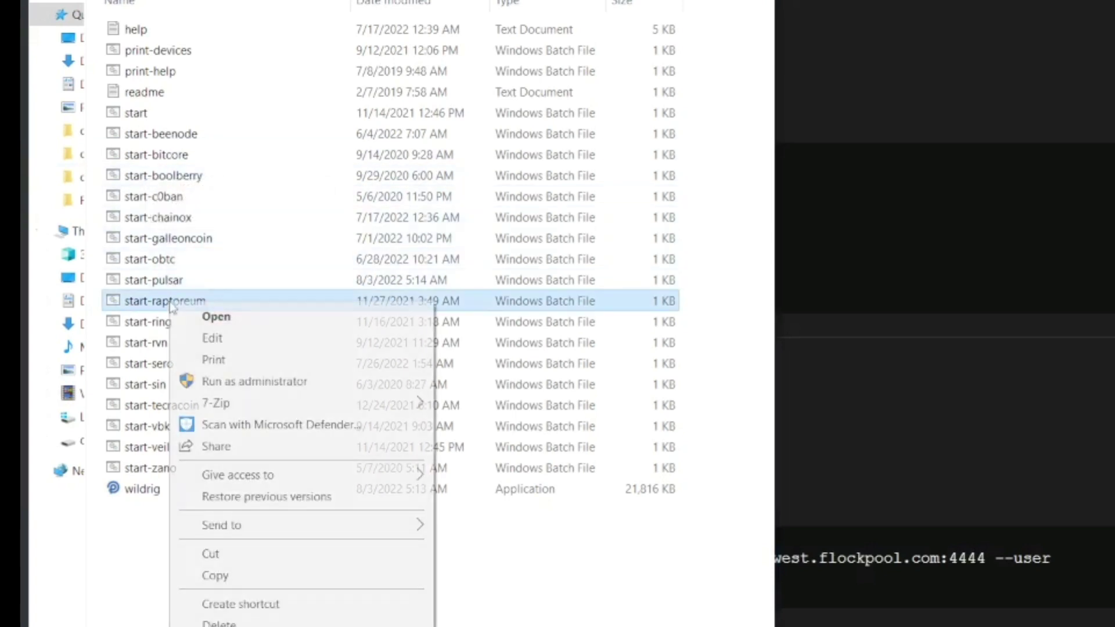
{"action": "left_click", "coordinate": [203, 341]}
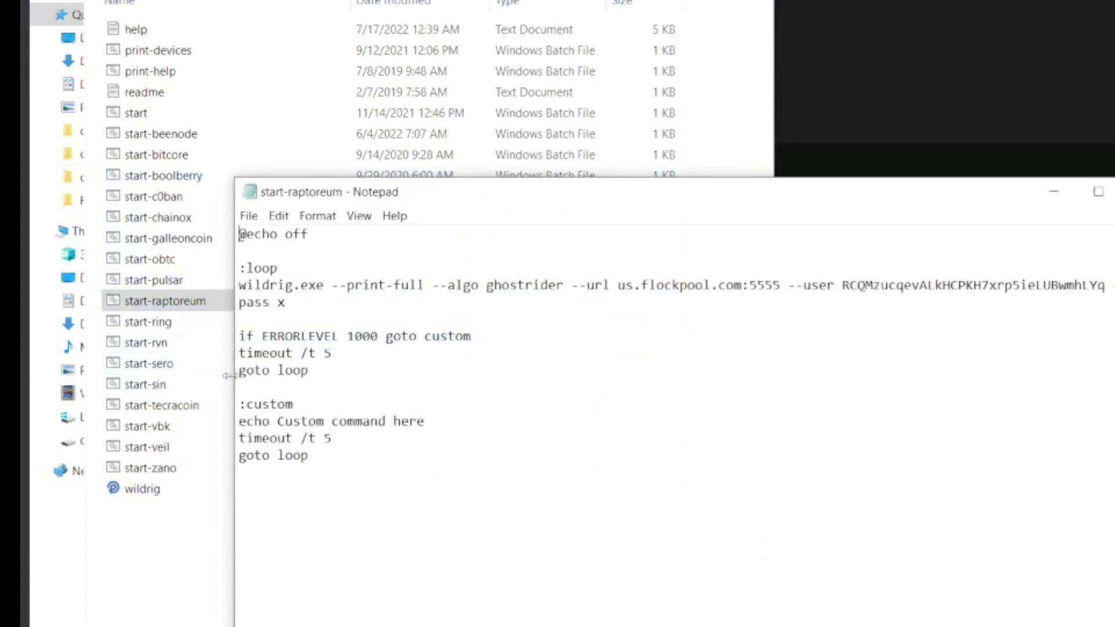
{"action": "left_click_drag", "start_coordinate": [234, 375], "coordinate": [30, 385]}
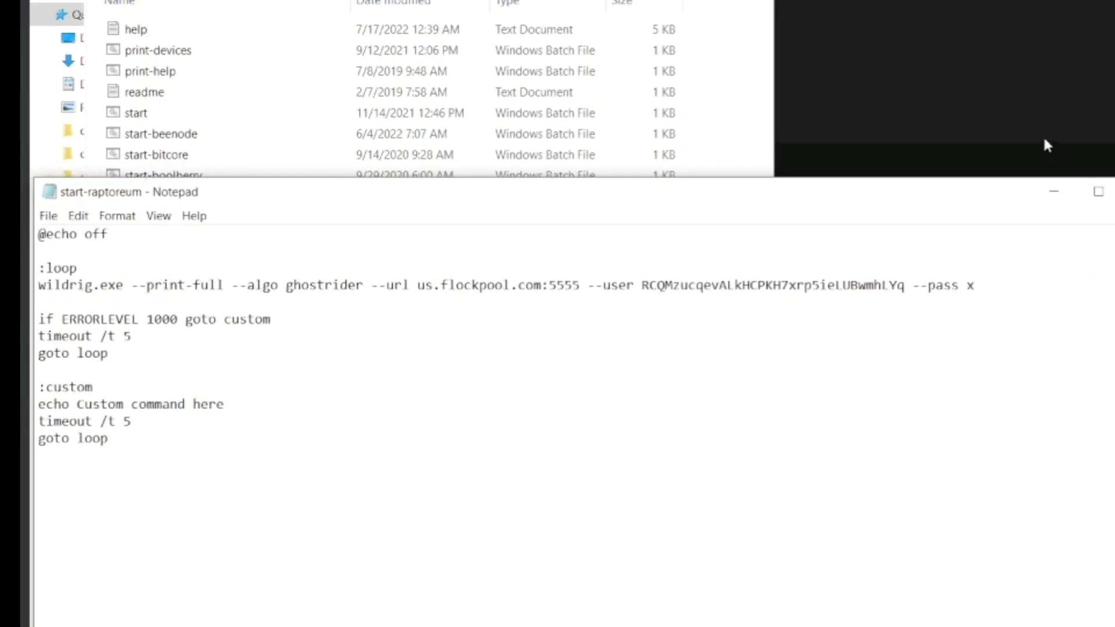
{"action": "left_click", "coordinate": [1045, 116]}
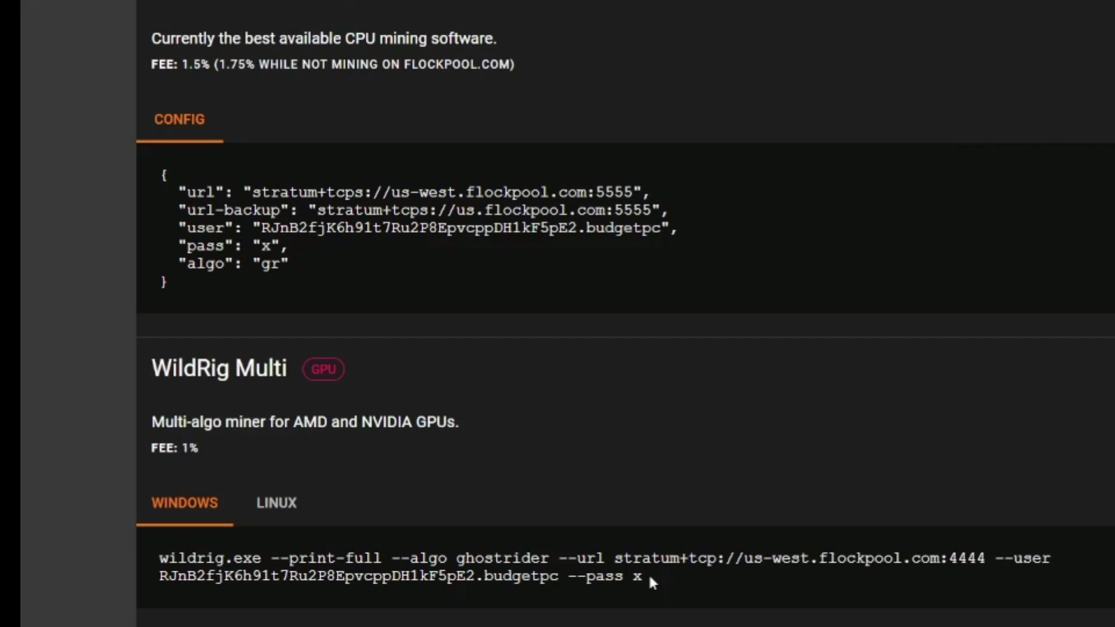
Copy Flockpool's WildRig Windows command from the browser.
{"action": "left_click_drag", "start_coordinate": [644, 573], "coordinate": [29, 531]}
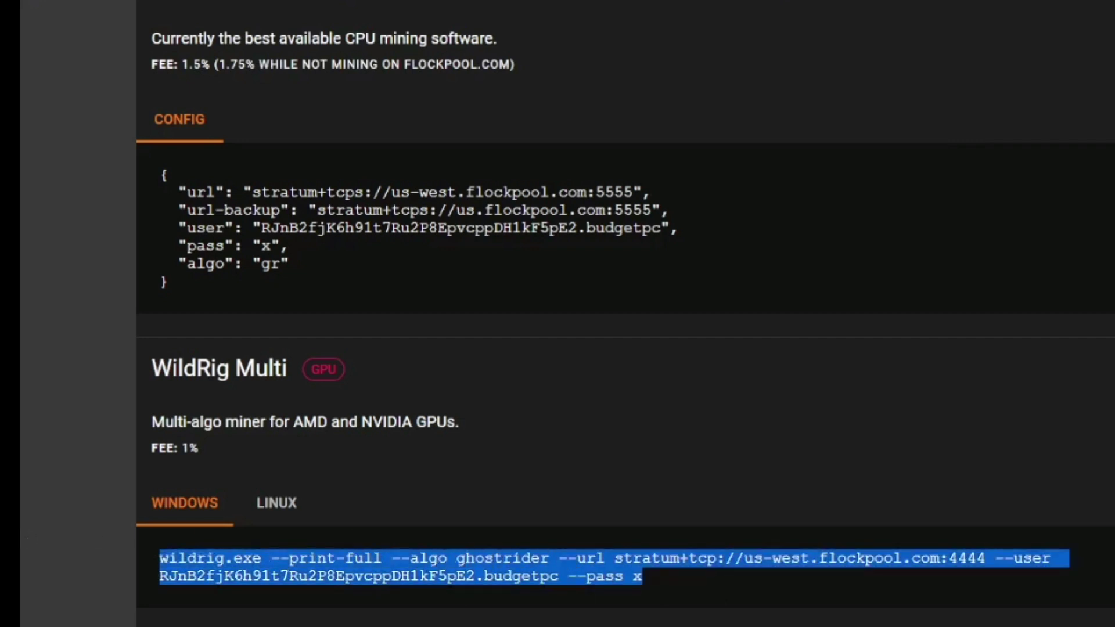
{"action": "right_click", "coordinate": [342, 568]}
{"action": "left_click", "coordinate": [380, 441]}
Replace the old wildrig line in start-raptoreum.bat with the copied command and save it.
{"action": "key", "text": "alt+Tab"}
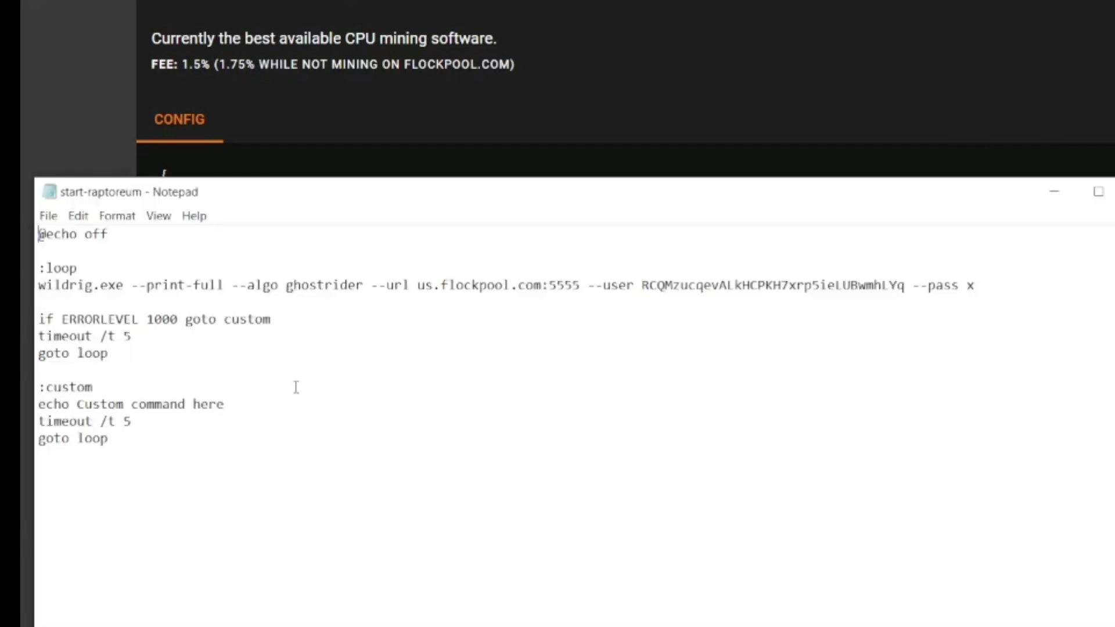
{"action": "left_click_drag", "start_coordinate": [38, 285], "coordinate": [434, 305]}
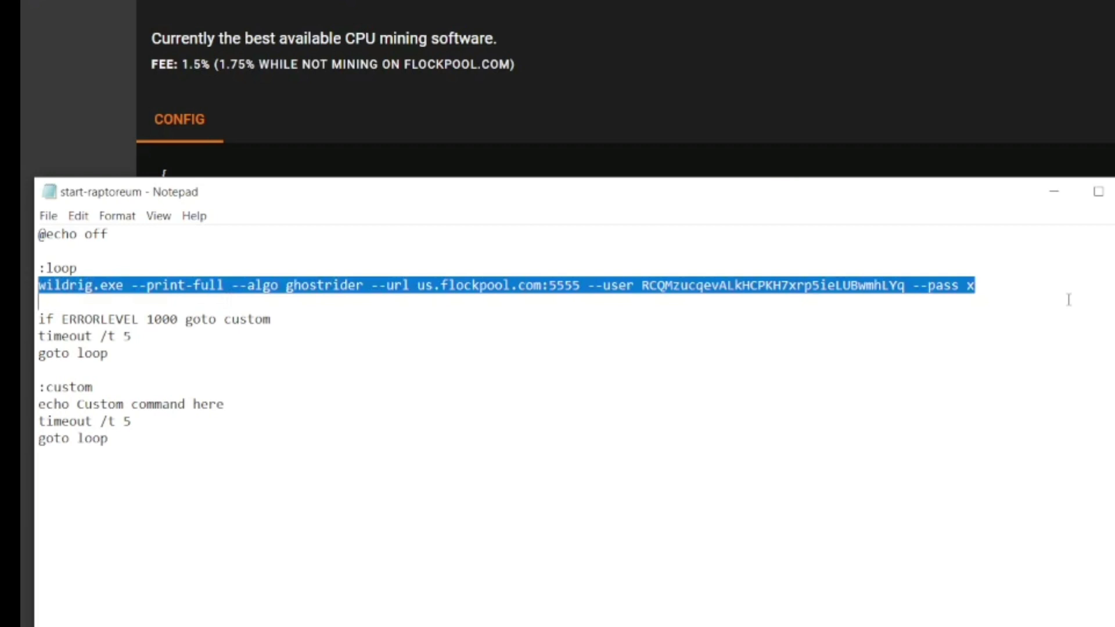
{"action": "key", "text": "ctrl+v"}
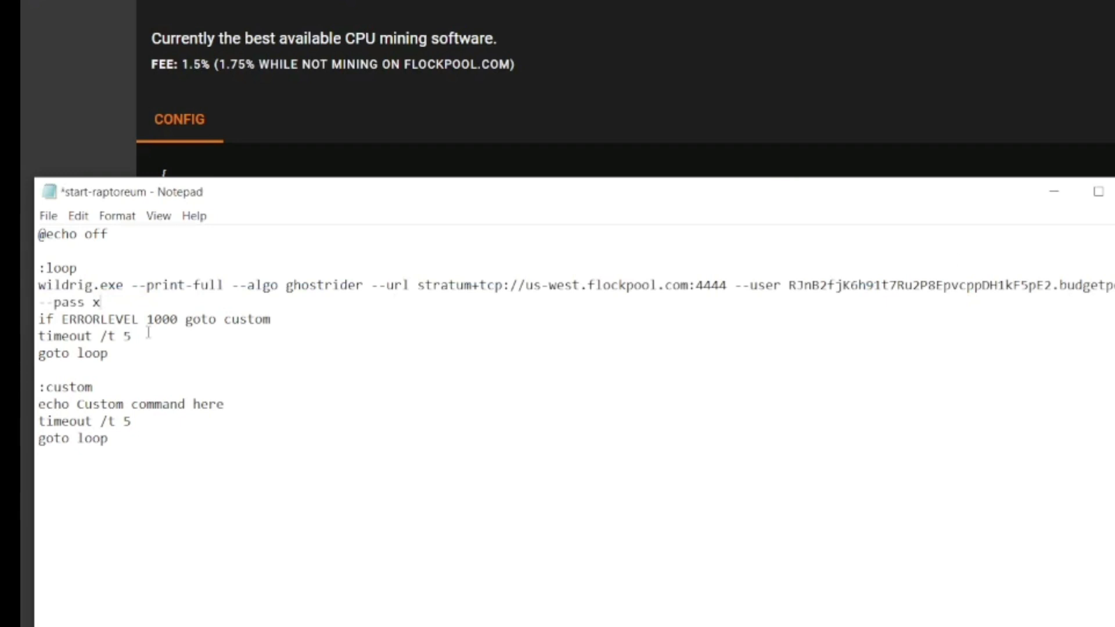
{"action": "left_click", "coordinate": [1112, 192]}
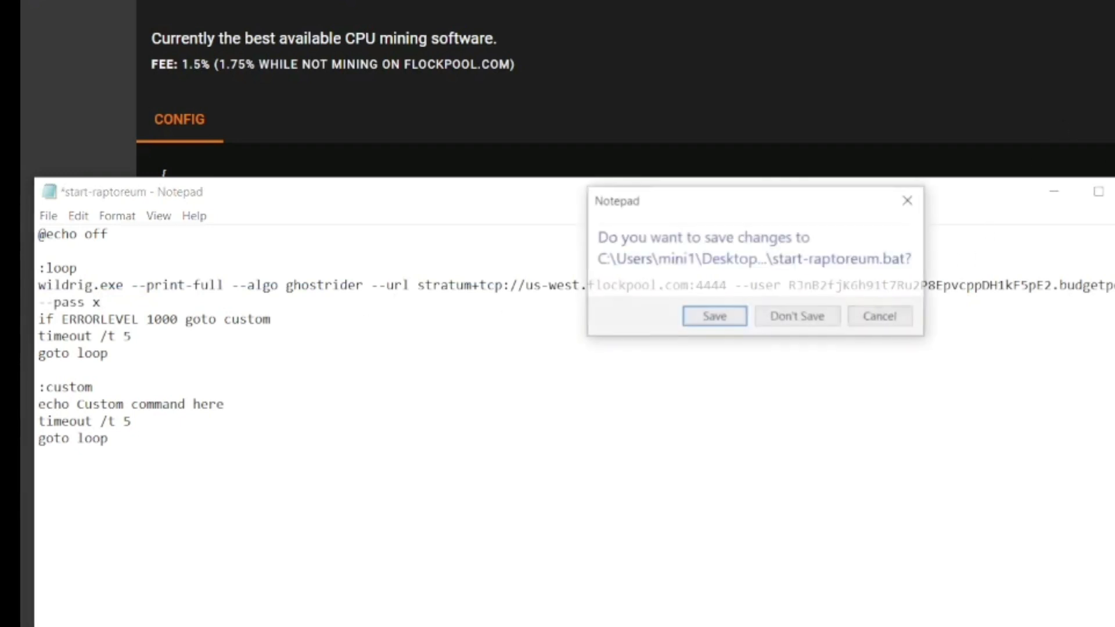
{"action": "left_click", "coordinate": [708, 325]}
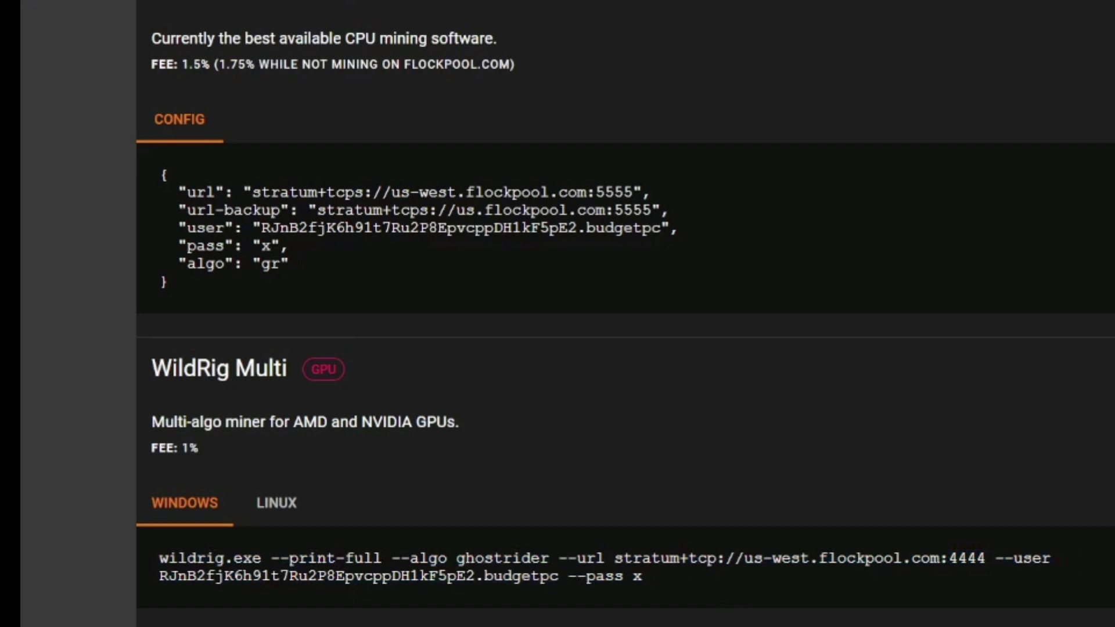
Run start-raptoreum, enlarge and reposition the miner console, and check for accepted shares.
{"action": "left_click", "coordinate": [528, 603]}
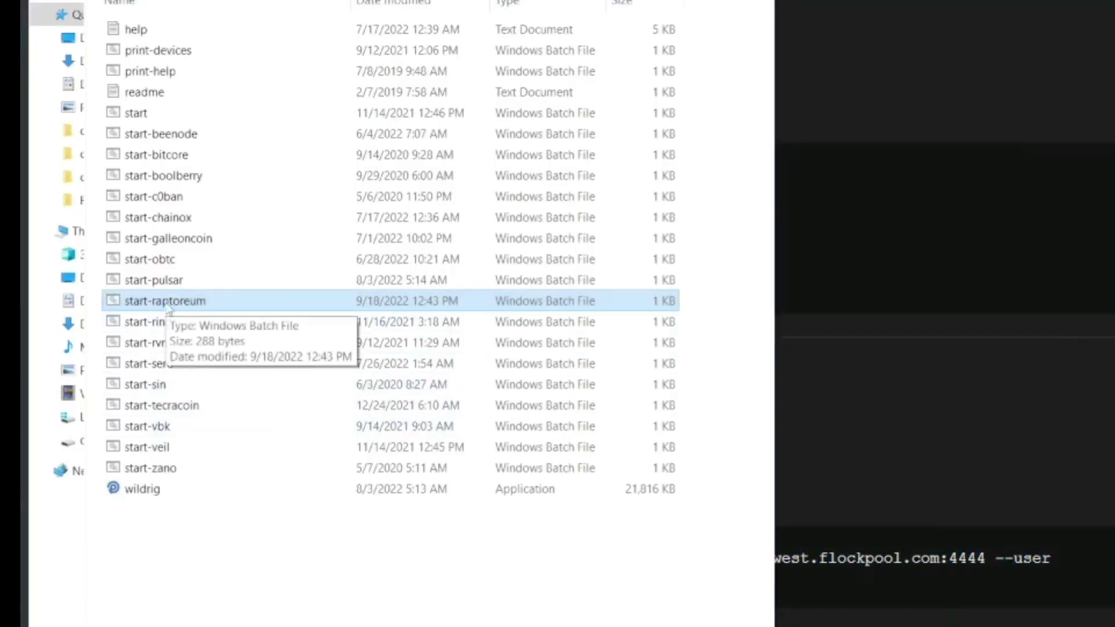
{"action": "double_click", "coordinate": [167, 308]}
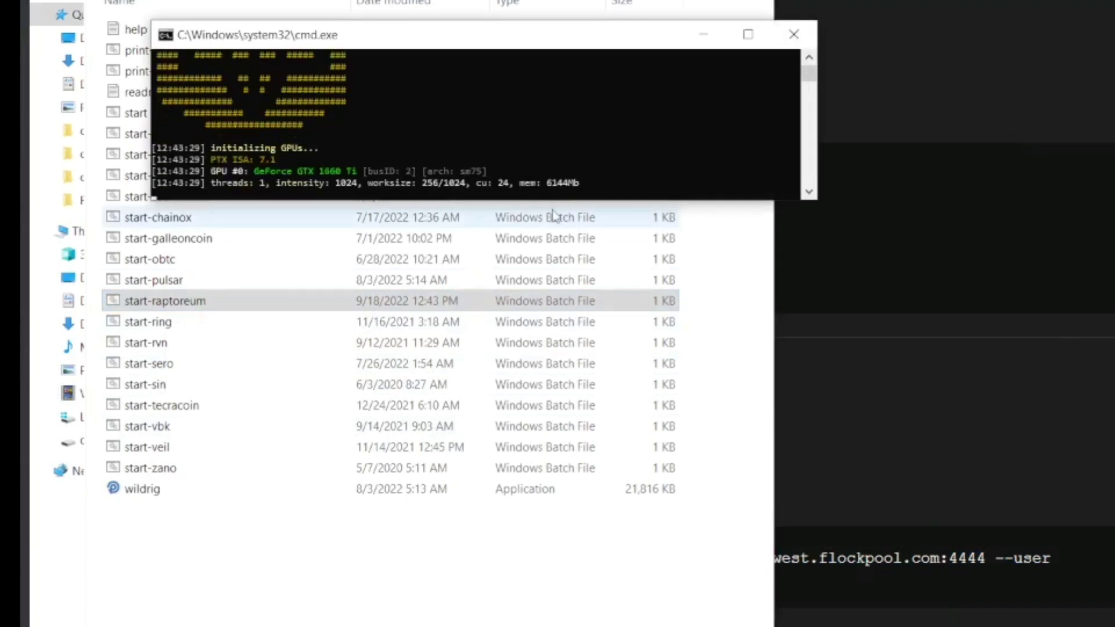
{"action": "left_click_drag", "start_coordinate": [553, 201], "coordinate": [620, 578]}
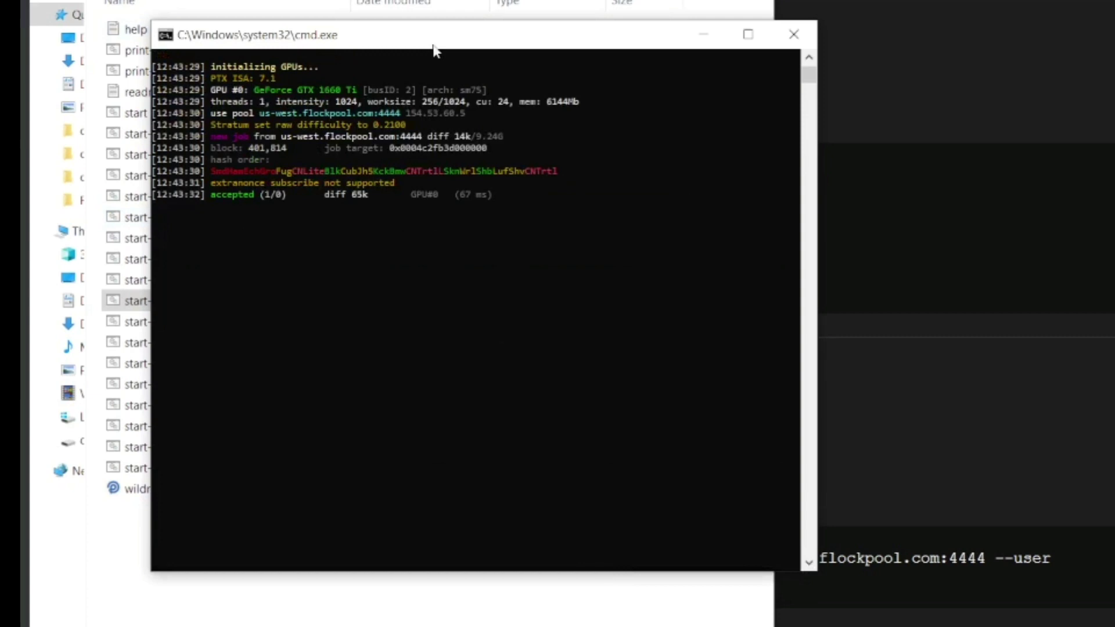
{"action": "left_click_drag", "start_coordinate": [439, 19], "coordinate": [380, 12]}
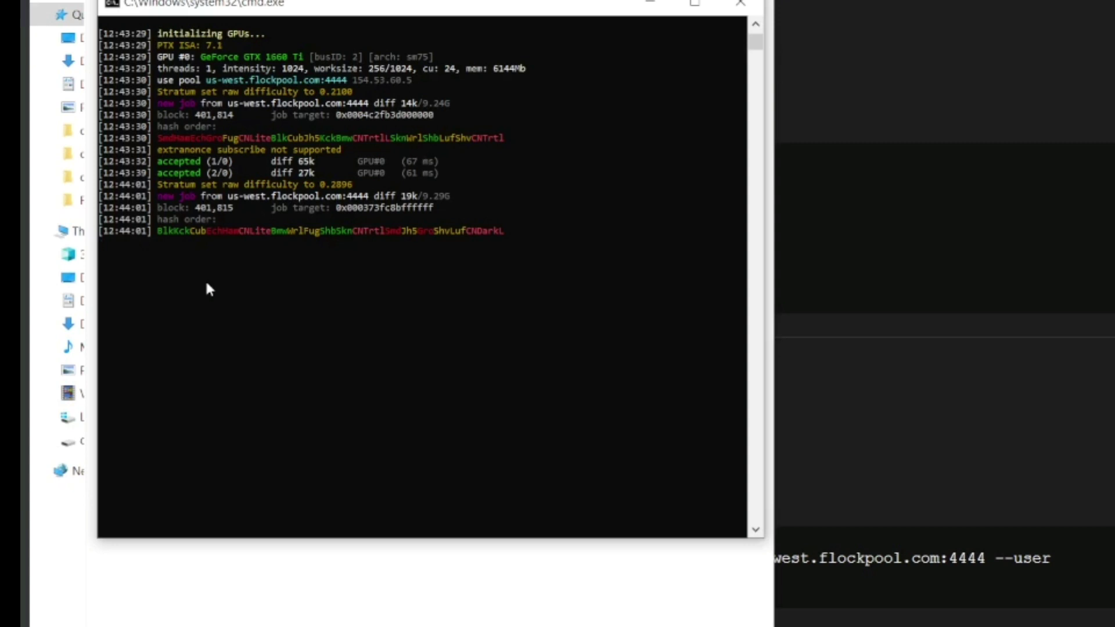
{"action": "scroll", "coordinate": [207, 284], "scroll_direction": "up", "scroll_amount": 6}
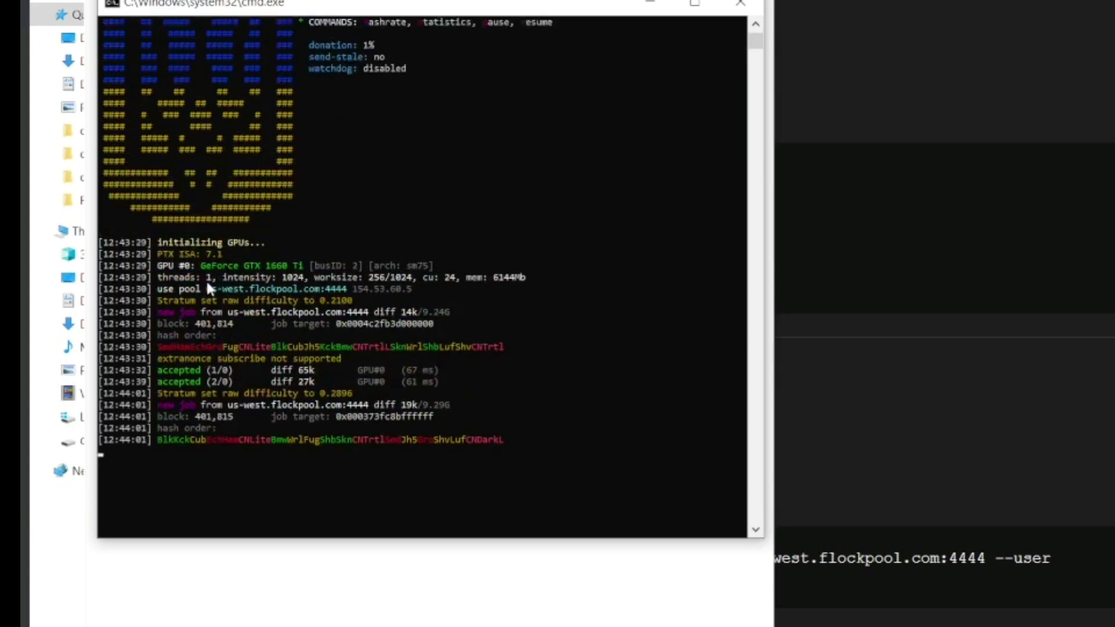
{"action": "scroll", "coordinate": [209, 276], "scroll_direction": "up", "scroll_amount": 3}
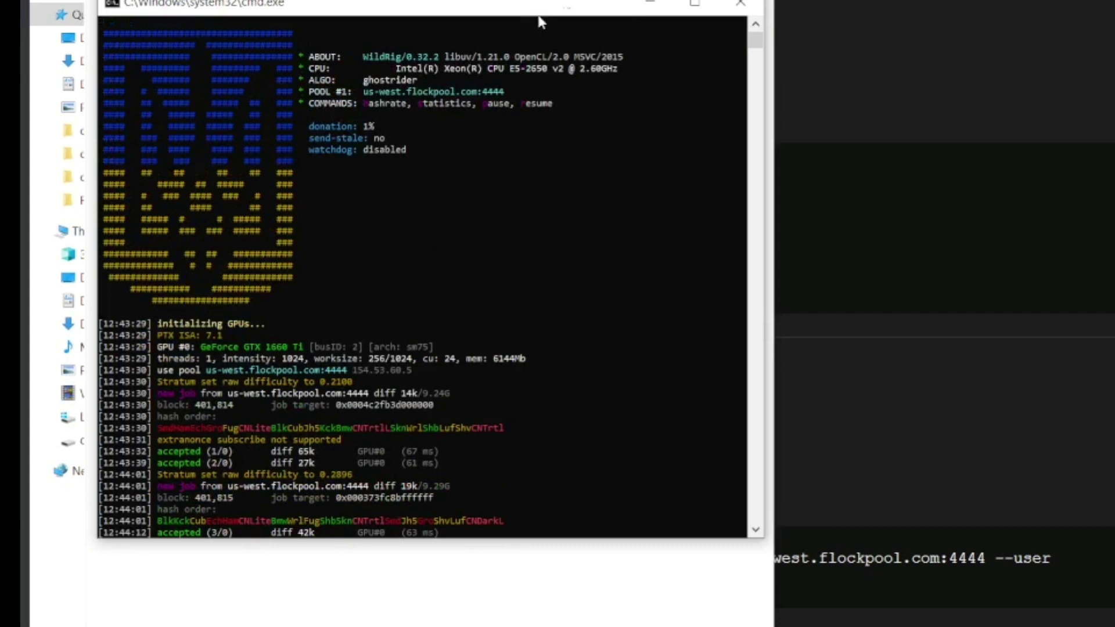